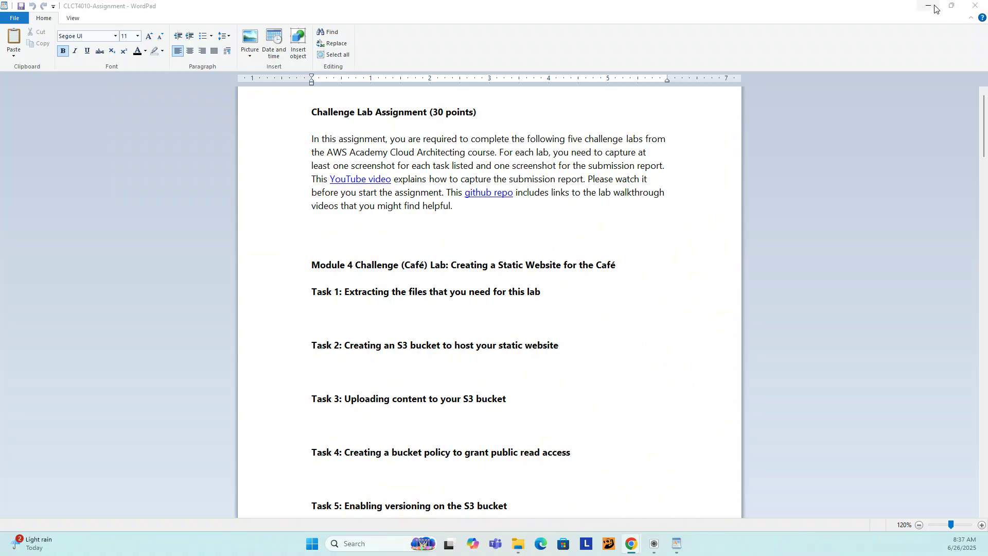
Switch to the AWS Academy course in Chrome and open Module 4's "Challenge (Cafe) lab: Creating a Static Website for the Cafe"
click(929, 6)
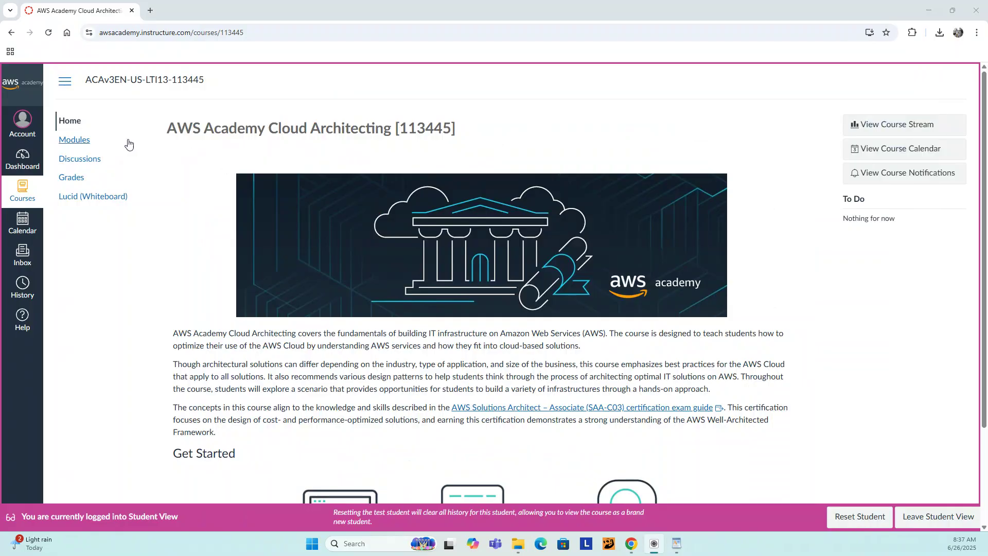
click(78, 141)
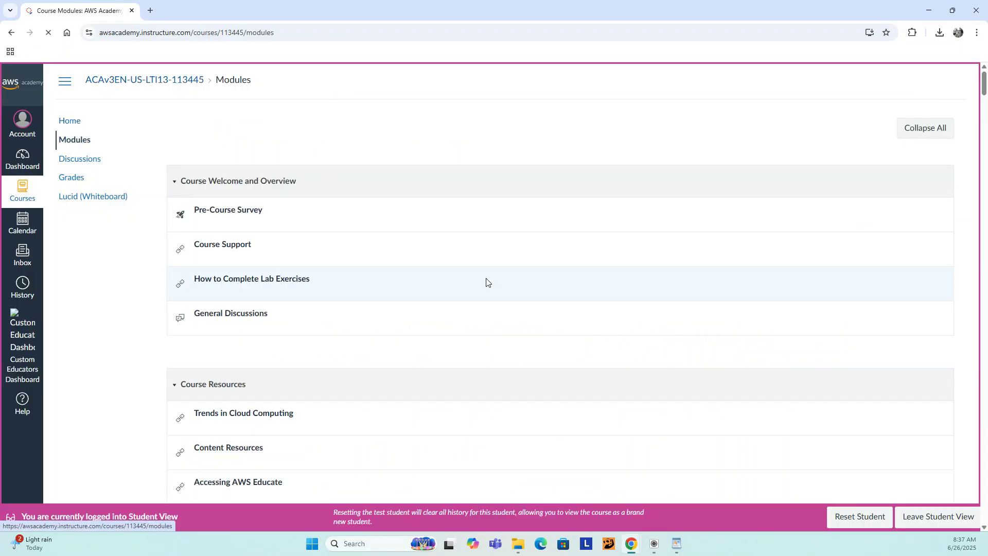
scroll(486, 280, down, 10)
scroll(486, 281, down, 10)
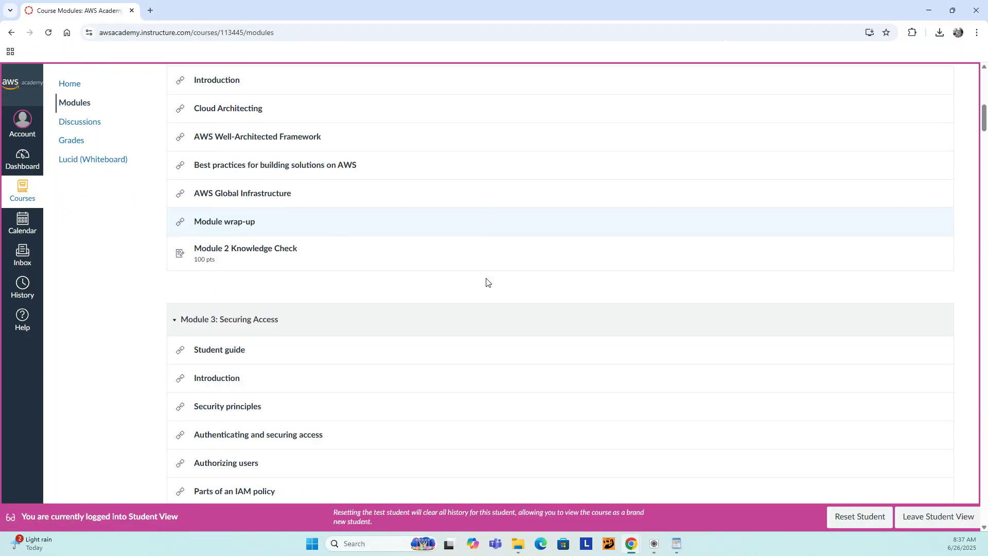
scroll(486, 282, down, 2)
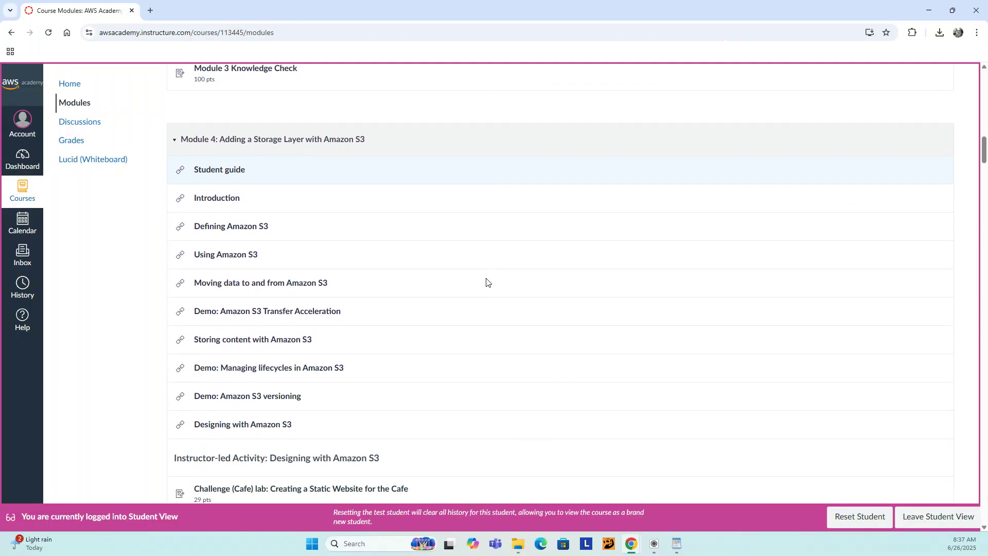
scroll(486, 282, down, 2)
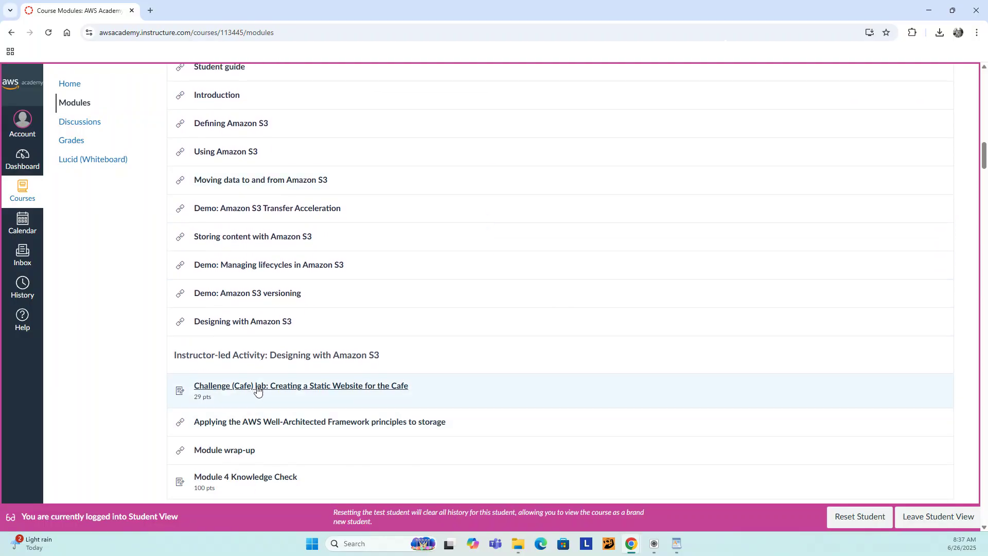
click(276, 391)
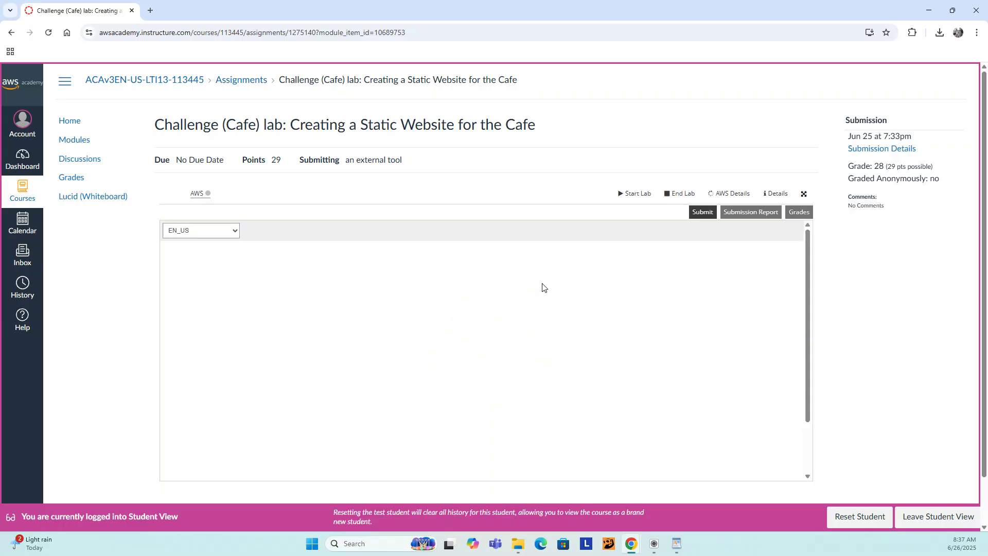
Read the lab instructions from the scenario through Tasks 1 to 3 and the section on answering questions
scroll(875, 249, down, 1)
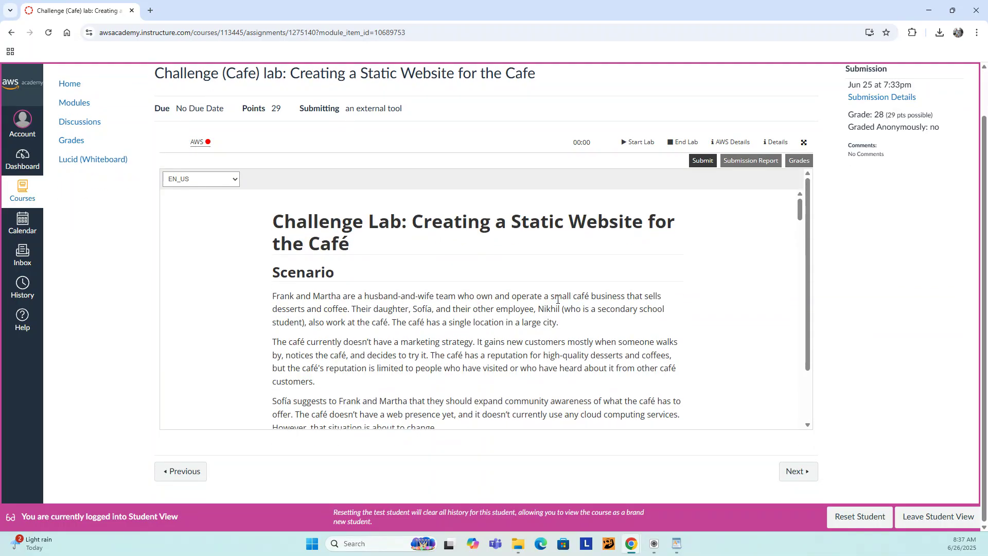
scroll(556, 302, down, 8)
scroll(557, 303, down, 5)
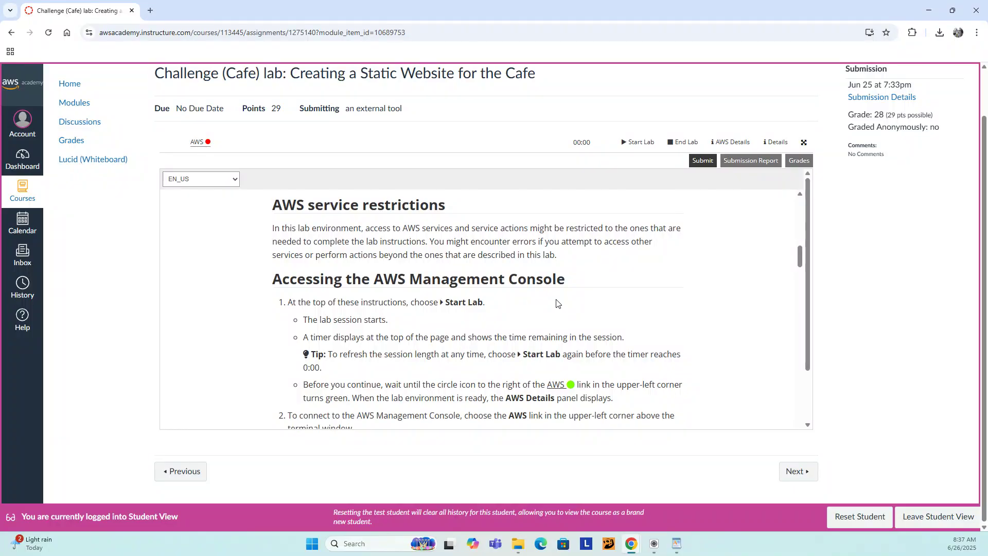
scroll(557, 303, down, 5)
scroll(556, 304, down, 4)
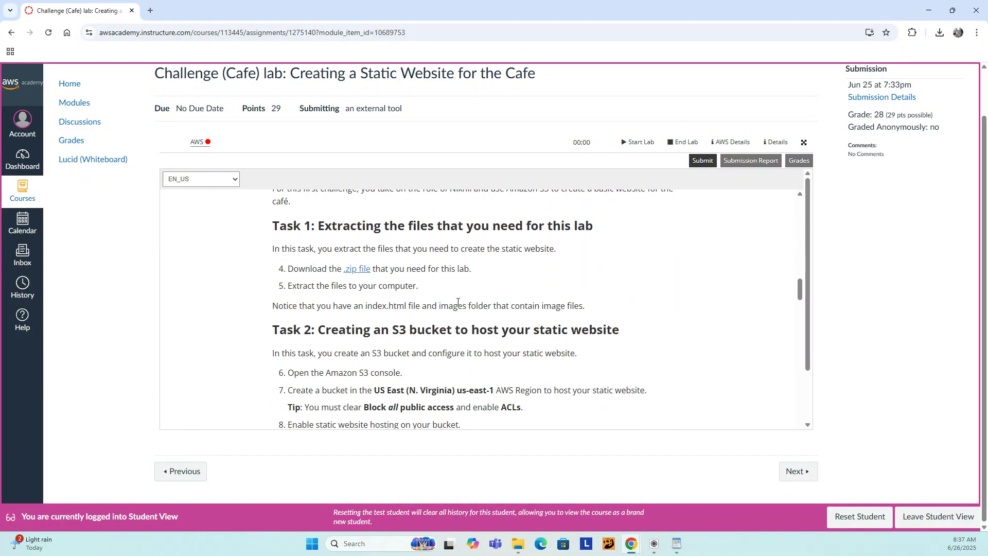
scroll(455, 303, down, 1)
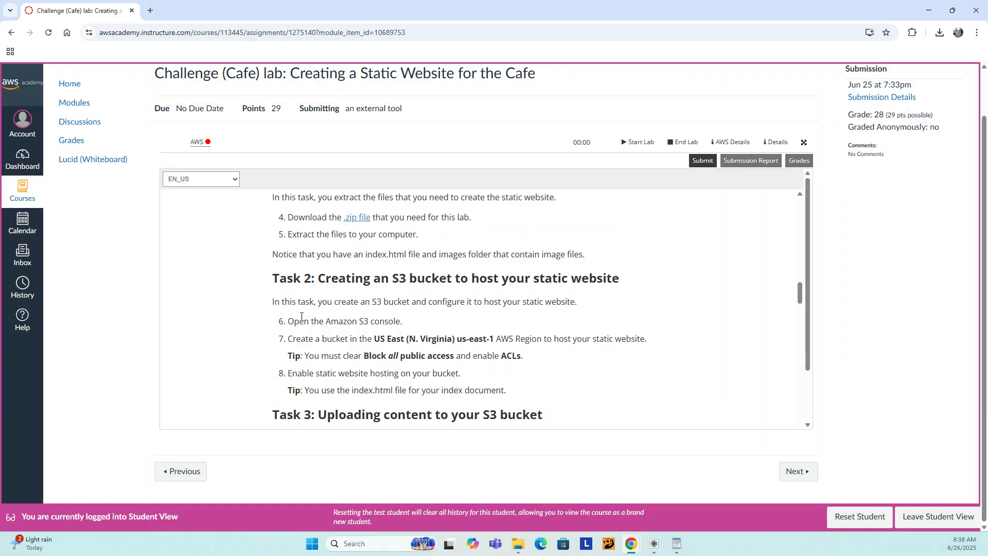
scroll(301, 317, down, 3)
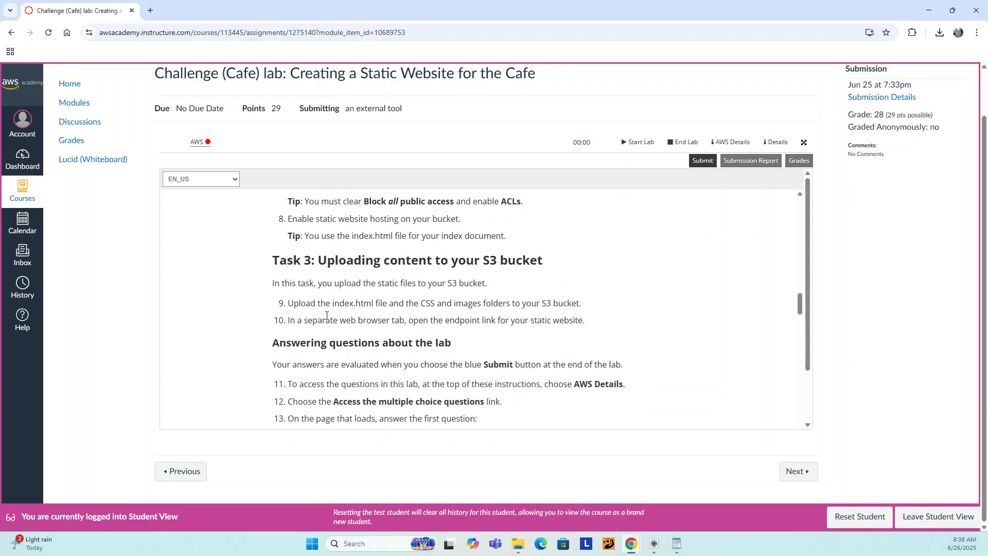
scroll(357, 317, down, 2)
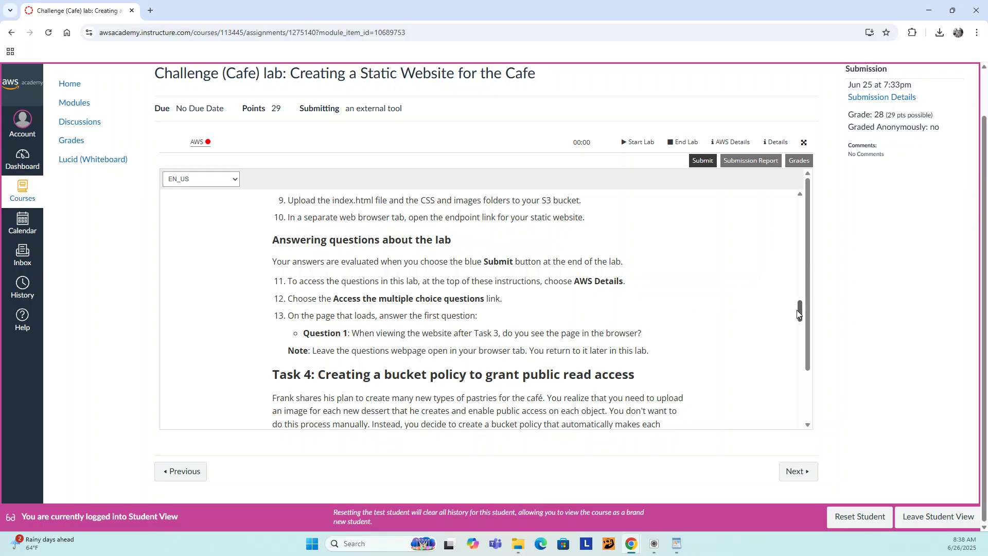
Start the lab session and open the AWS Management Console once the environment is ready
drag(800, 311, 803, 198)
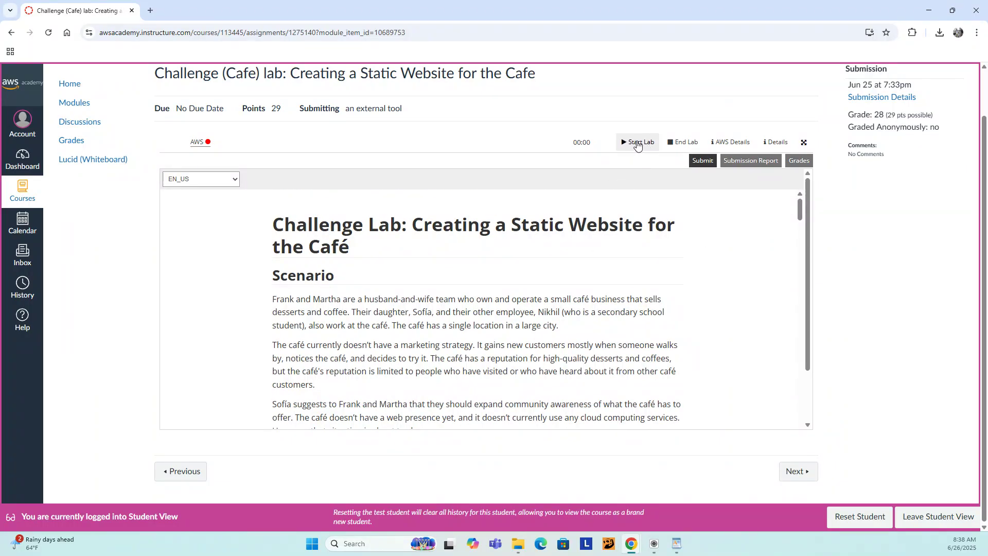
click(637, 145)
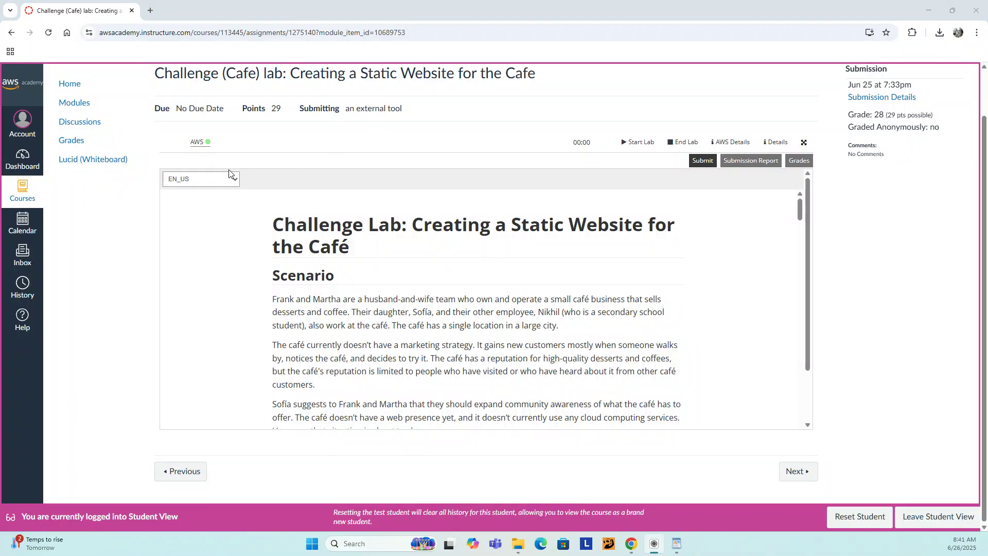
click(199, 148)
click(200, 148)
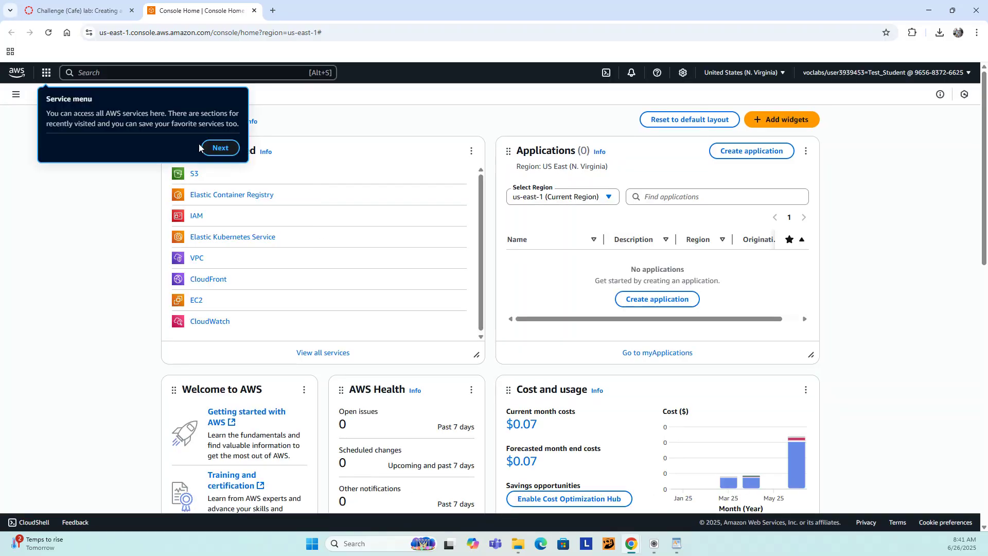
Return to the lab page, show the AWS details, and open the multiple choice questions page
click(97, 11)
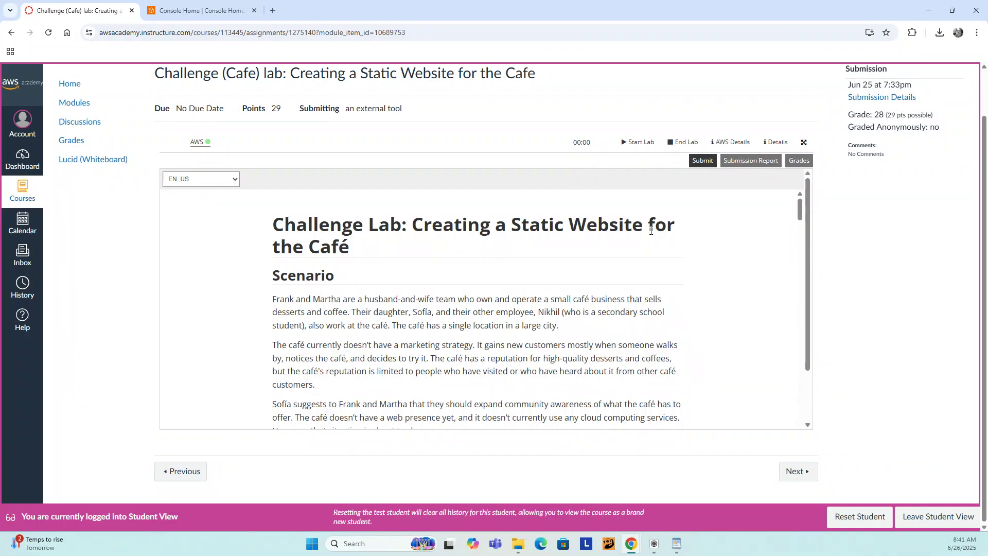
click(727, 148)
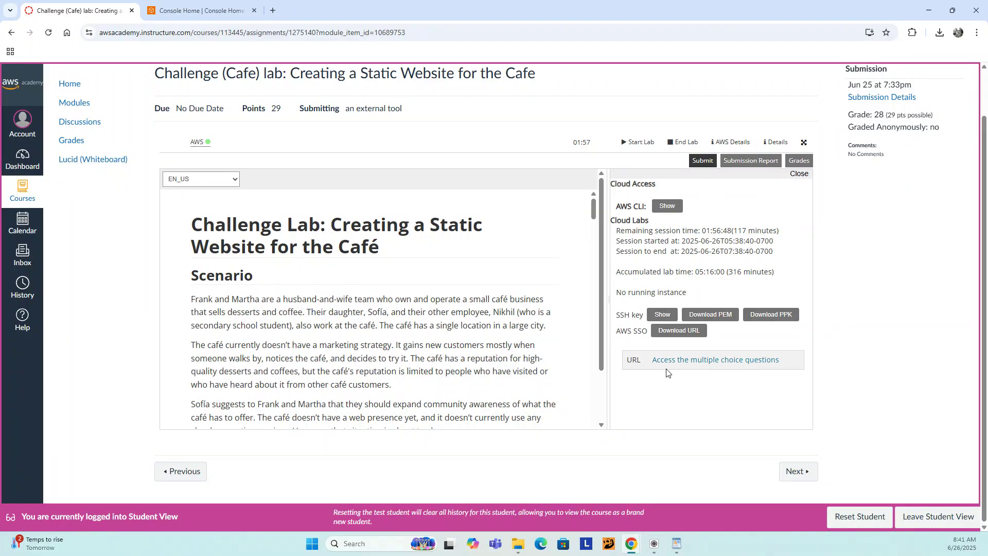
click(709, 362)
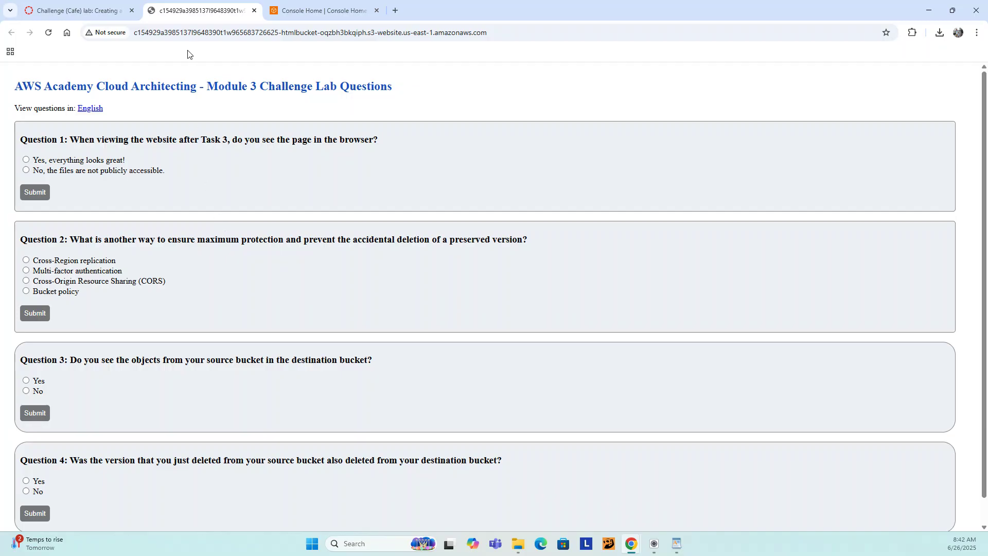
Review the lab instructions for Tasks 1 to 3 and Question 1, checking the sample assignment's Task 2 screenshot in WordPad
click(66, 12)
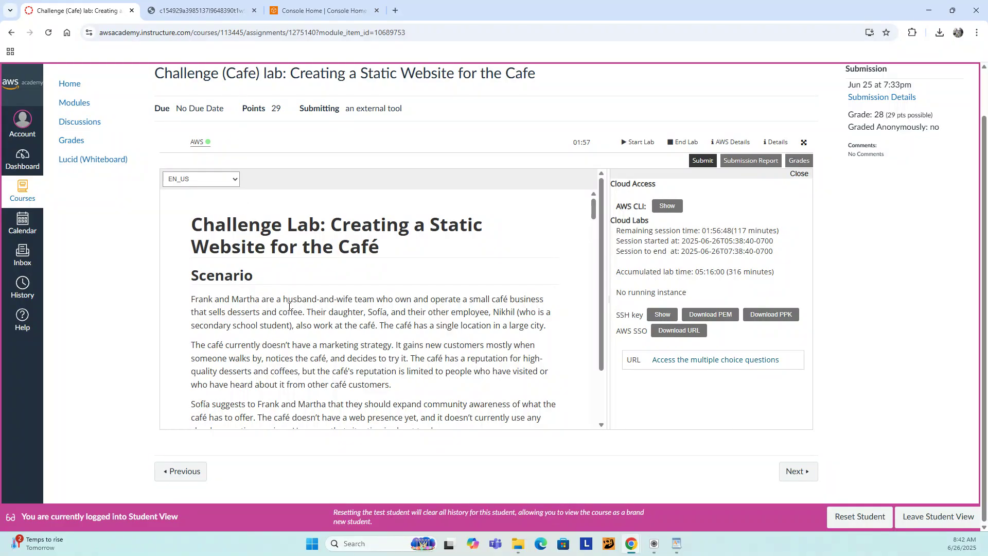
scroll(289, 306, down, 8)
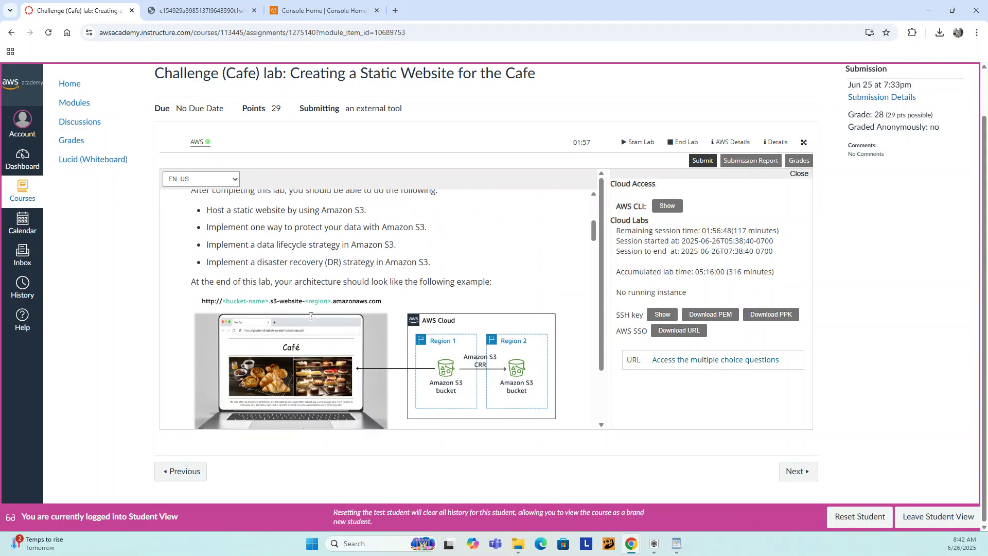
scroll(311, 316, down, 12)
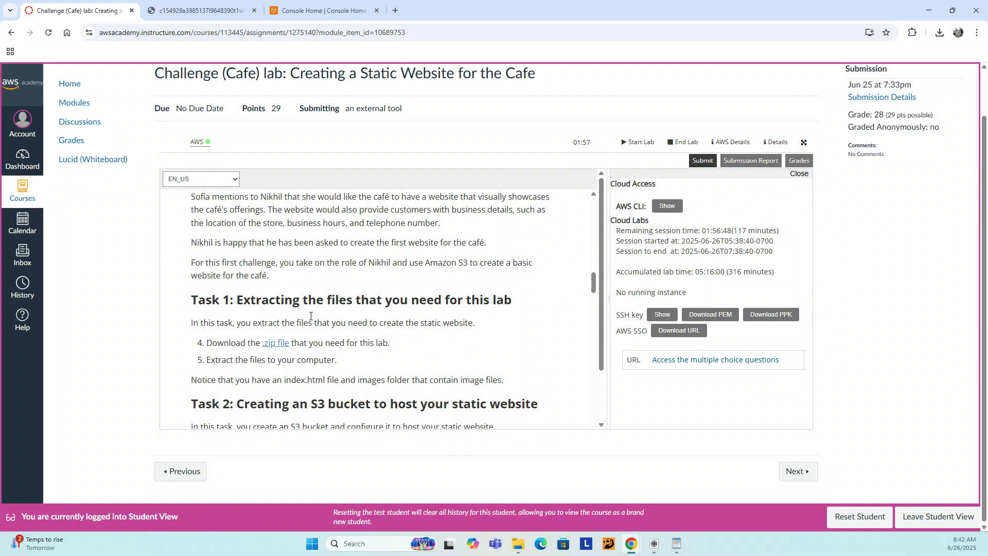
scroll(310, 316, down, 2)
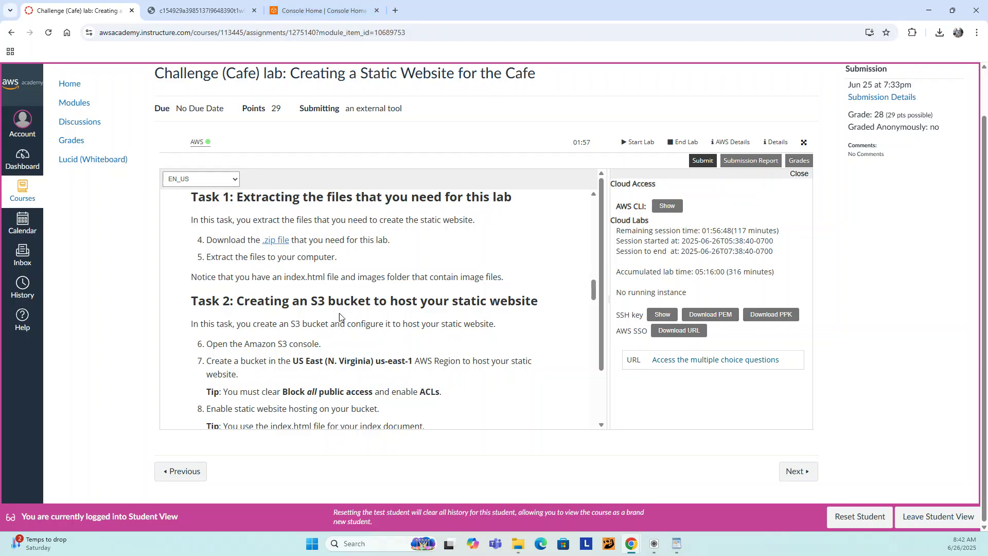
scroll(314, 257, down, 1)
key(alt+Tab)
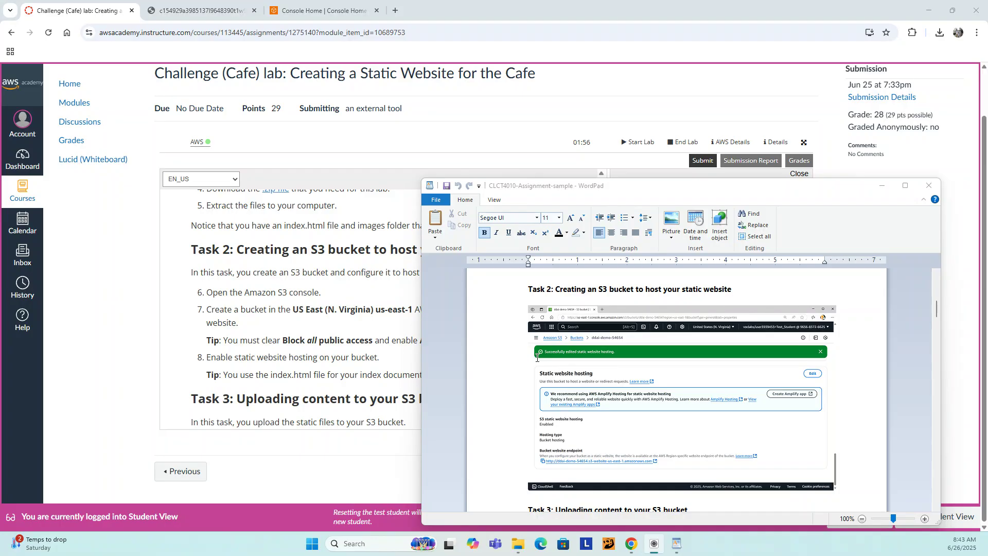
click(306, 257)
scroll(306, 257, down, 1)
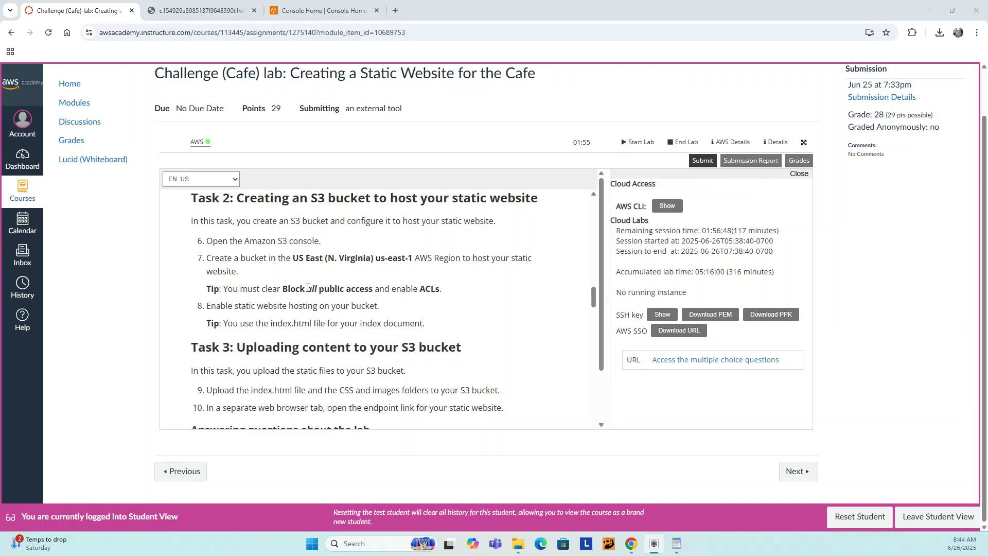
scroll(308, 289, down, 4)
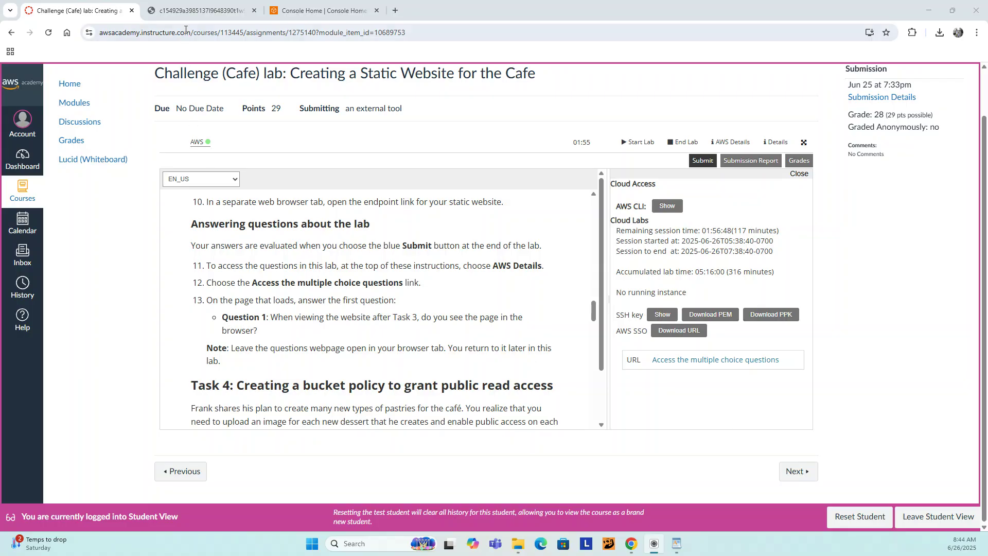
Submit "No, the files are not publicly accessible." as the answer to Question 1 and go back to the question list
click(193, 13)
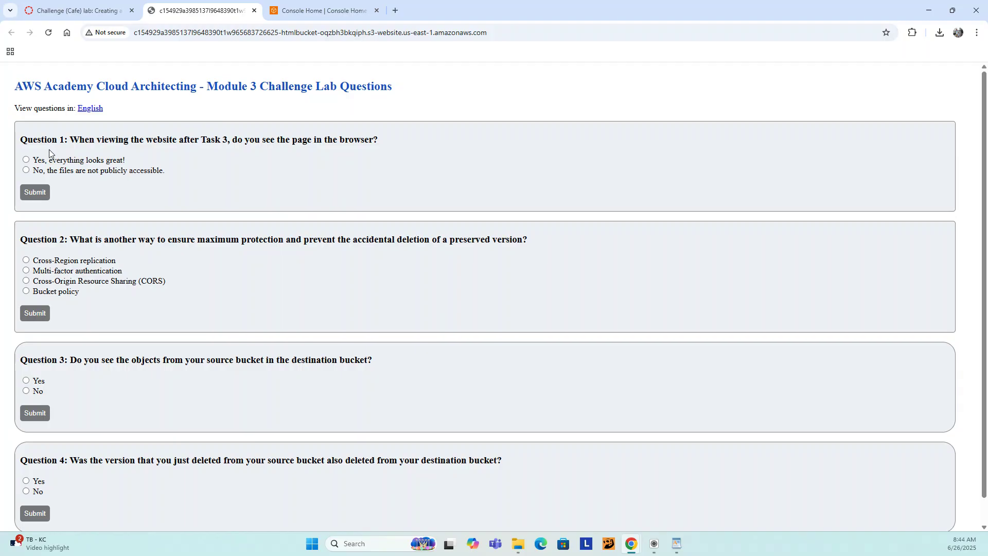
click(25, 170)
click(36, 194)
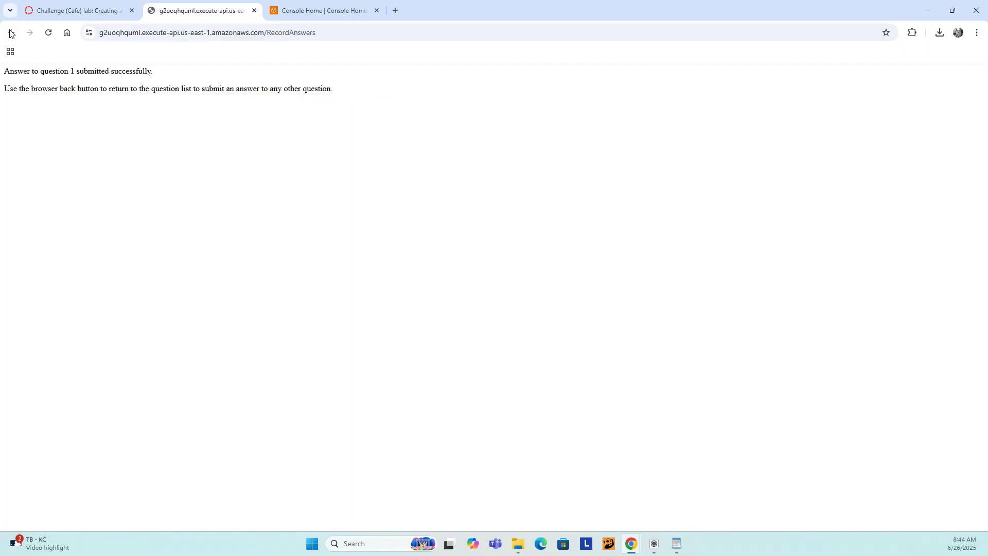
click(10, 34)
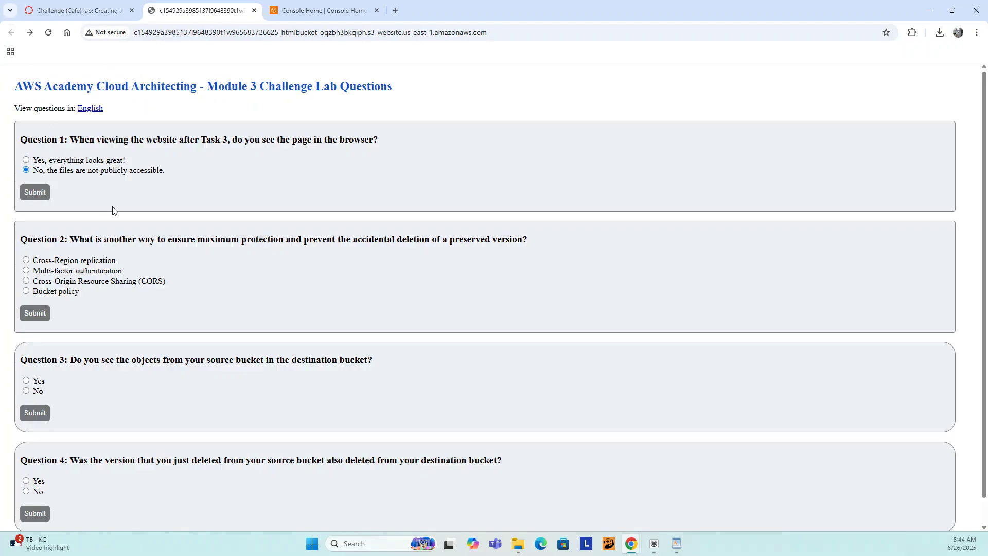
Submit the lab work for grading from the lab page and review the scores for each answer and task
click(86, 12)
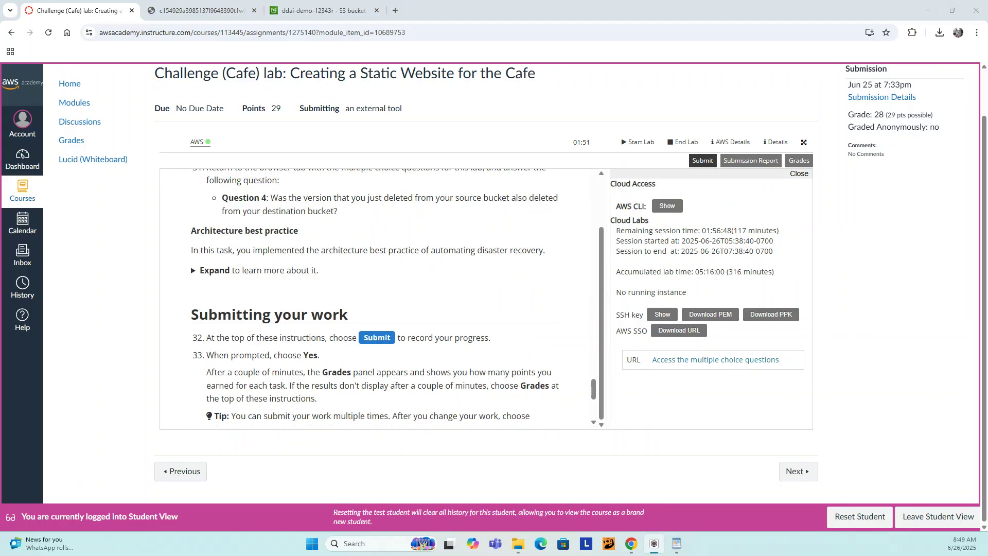
scroll(250, 296, up, 3)
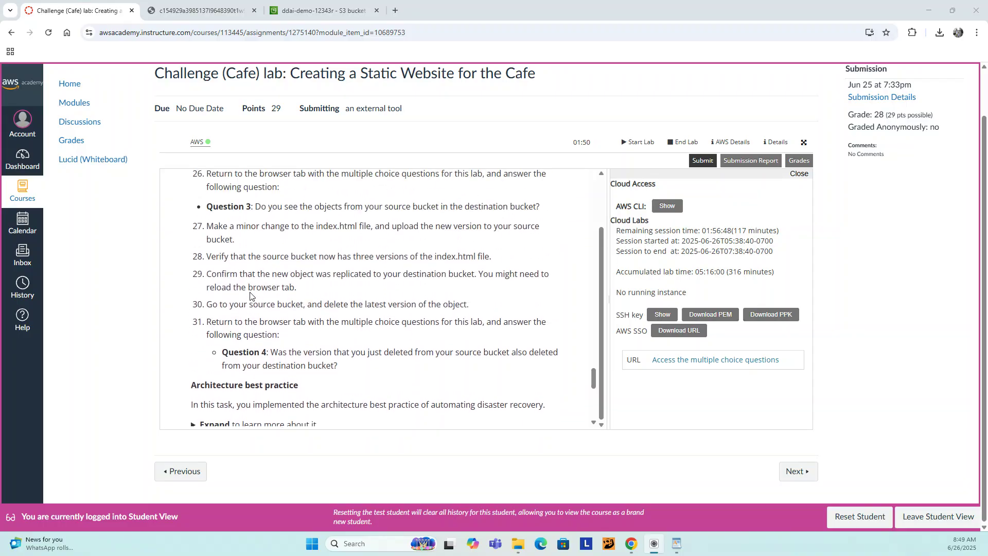
scroll(250, 295, down, 4)
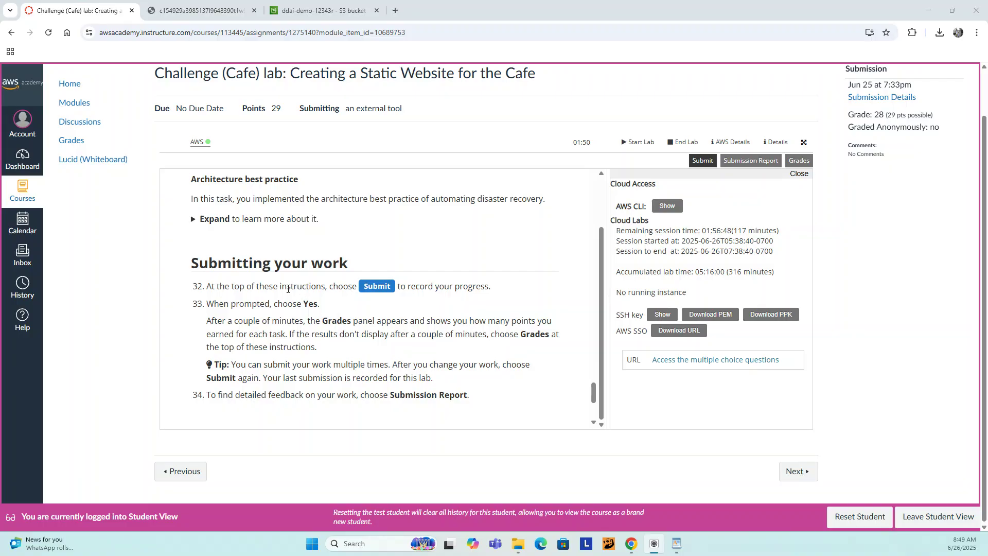
click(703, 162)
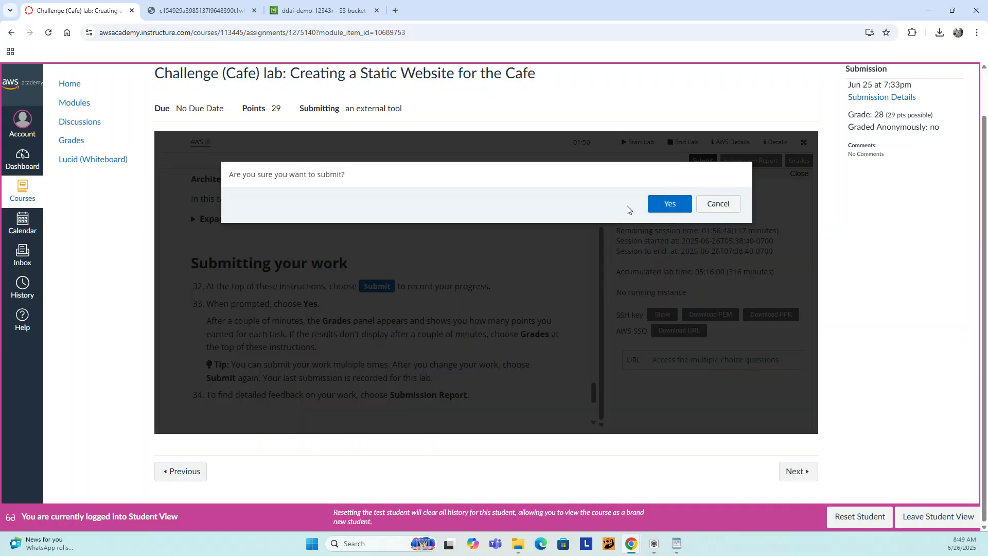
click(670, 204)
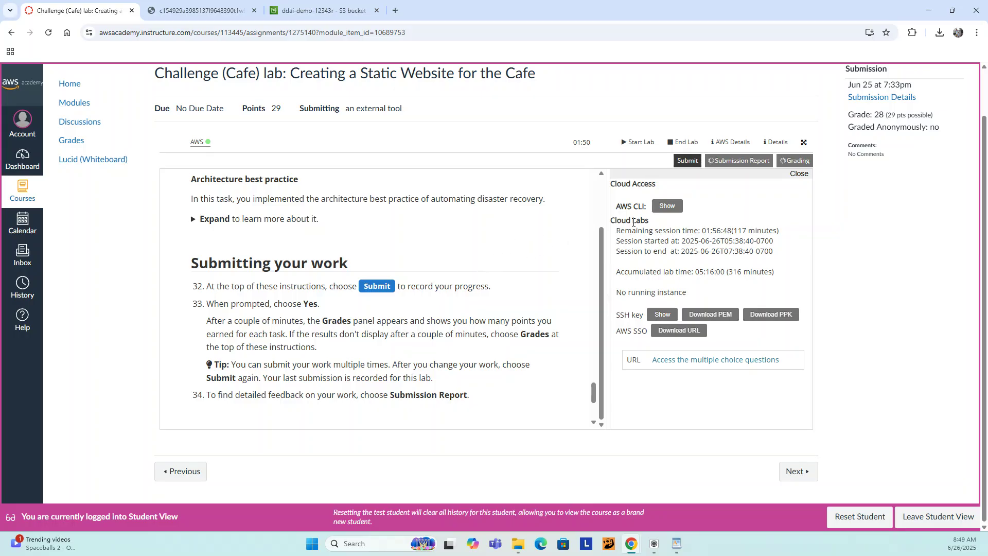
click(795, 162)
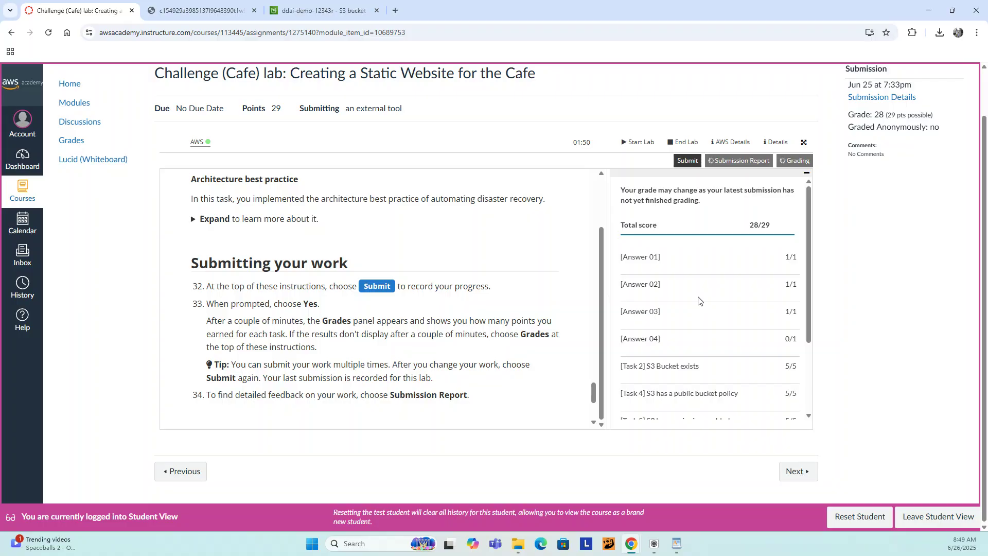
scroll(699, 300, down, 3)
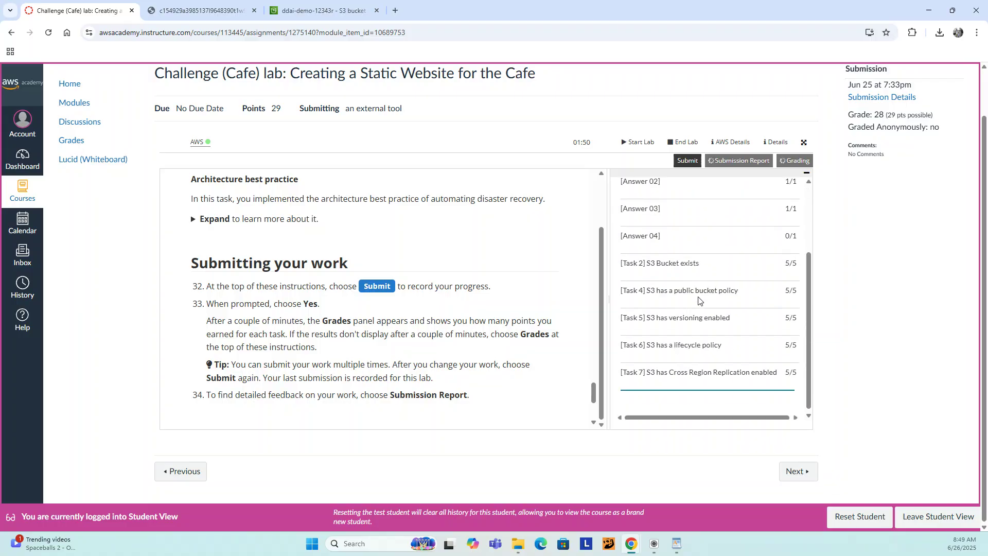
Capture a screenshot of the lab area showing the submission instructions and the grades with the total score
scroll(698, 300, up, 3)
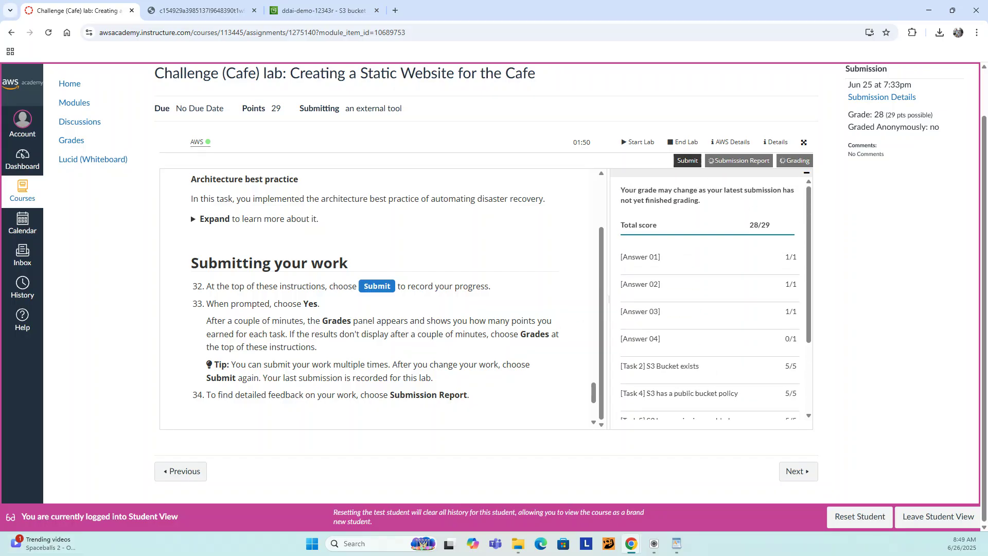
key(super+shift+s)
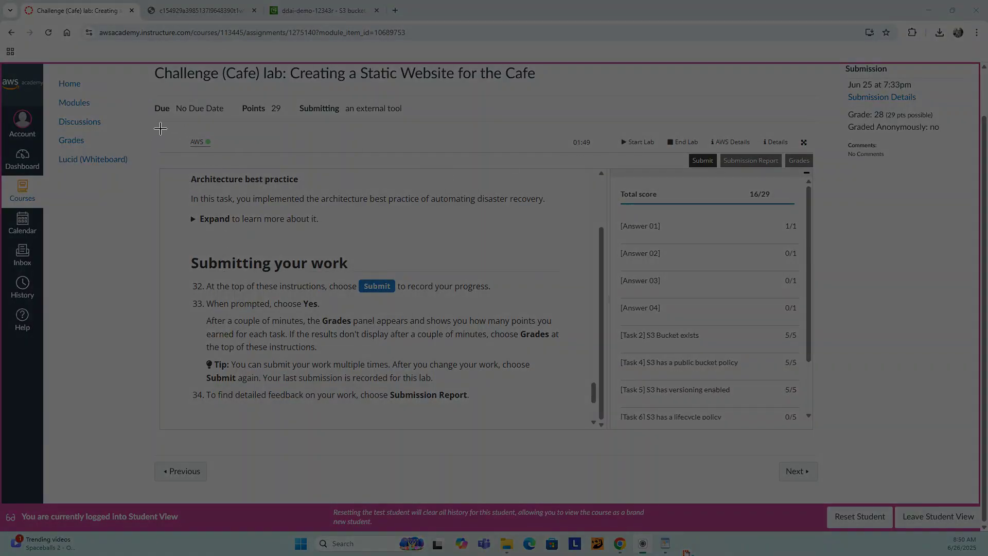
drag(156, 123, 820, 444)
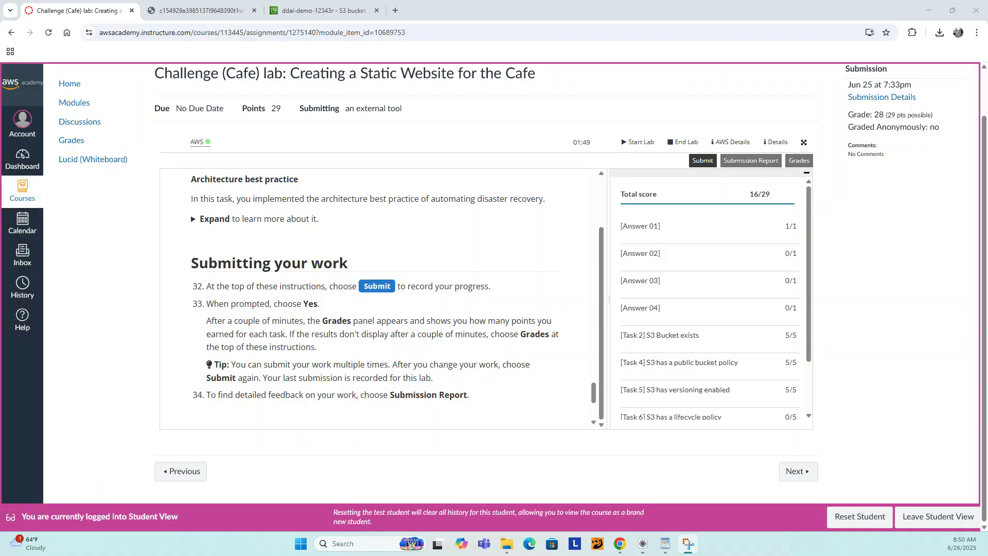
Switch to WordPad and paste the capture under the "Screenshot of the 'Grades' page" heading of CLCT4010-Assignment-sample, starting a save and cancelling it
click(664, 543)
scroll(657, 458, down, 15)
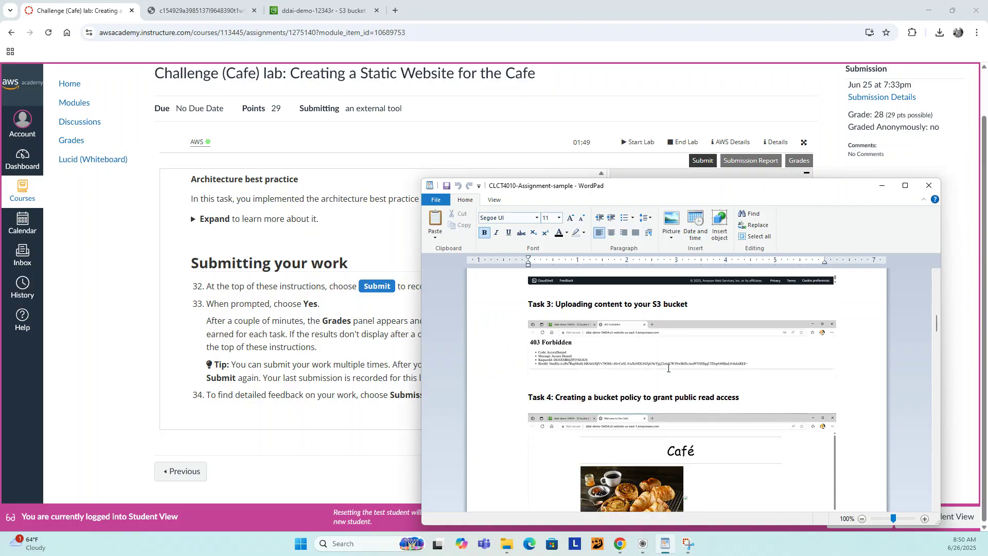
scroll(668, 368, down, 15)
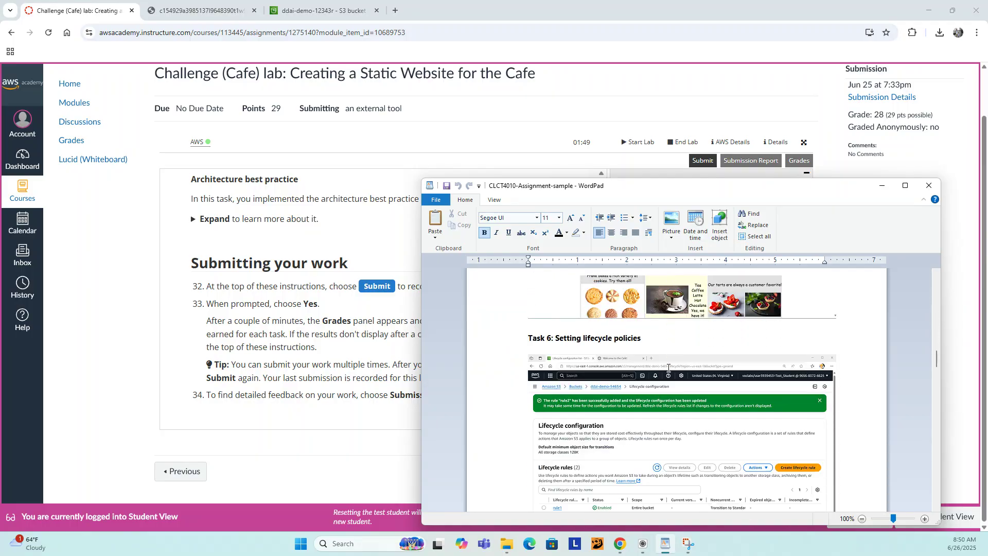
scroll(669, 368, down, 3)
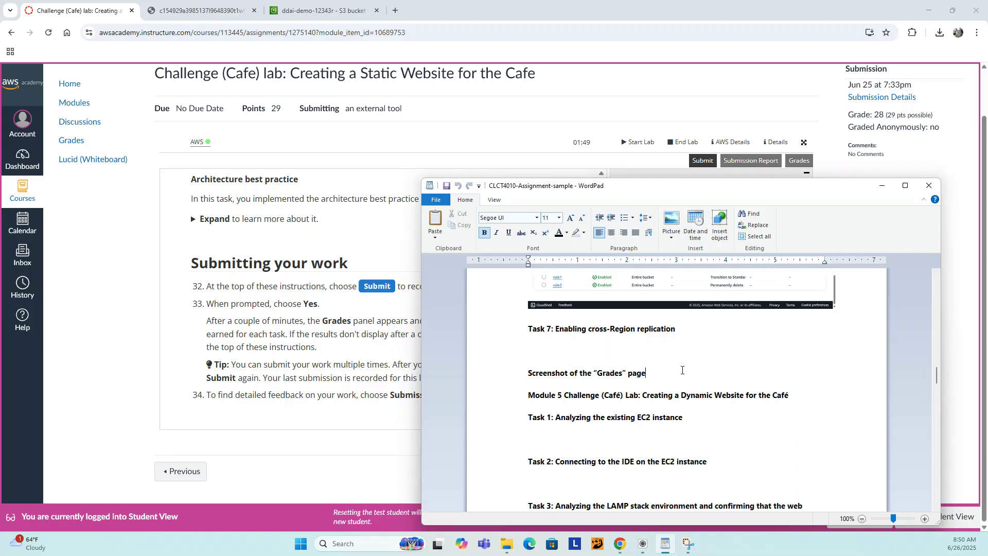
key(Return)
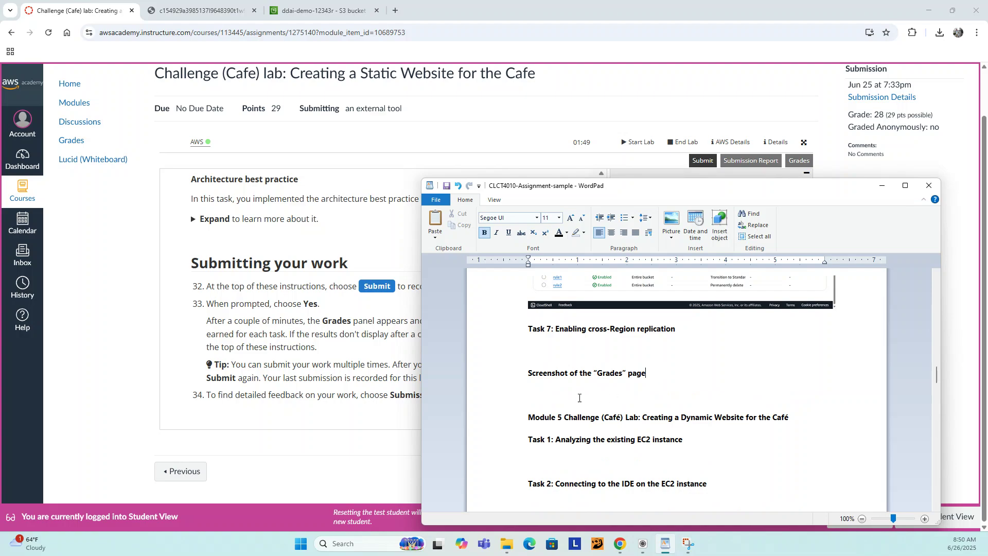
key(ctrl+v)
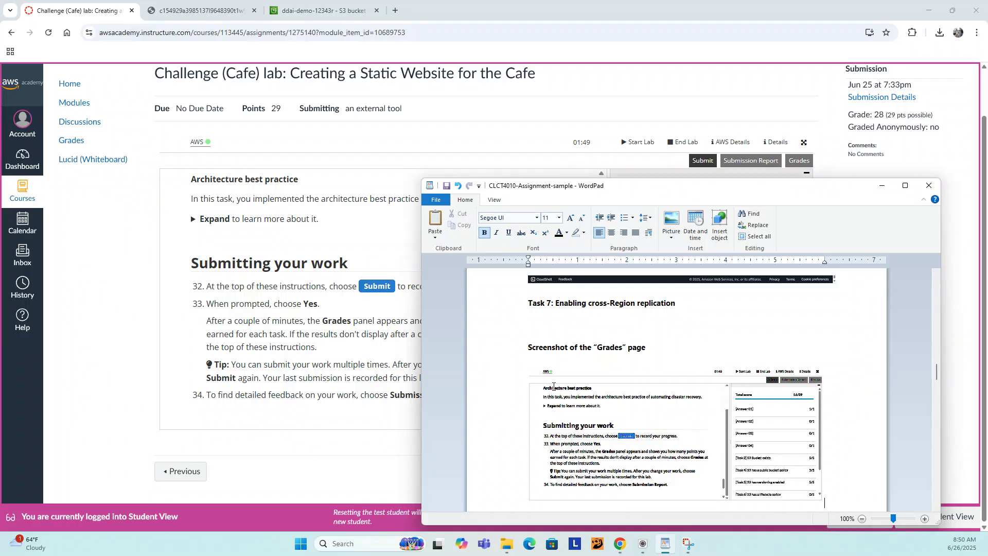
scroll(864, 384, down, 1)
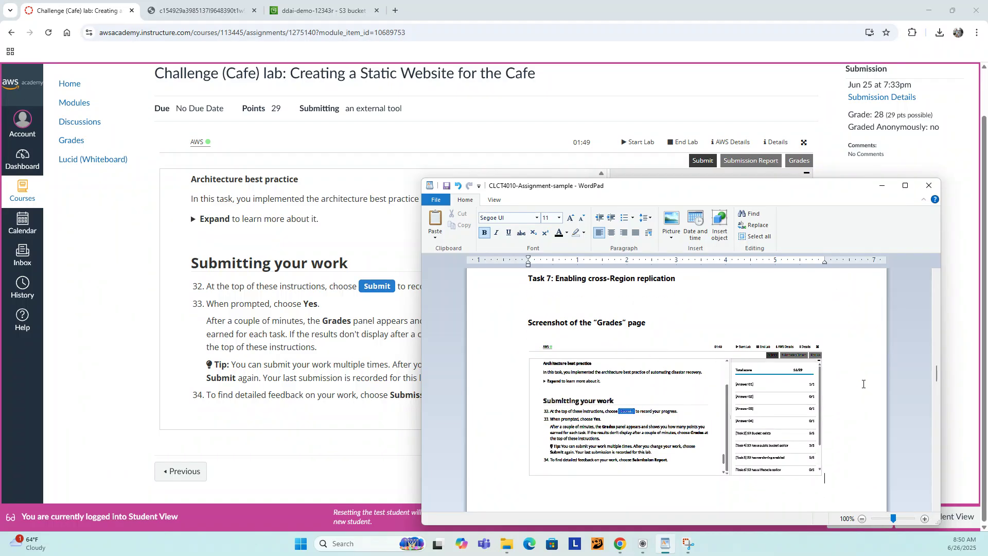
key(ctrl+s)
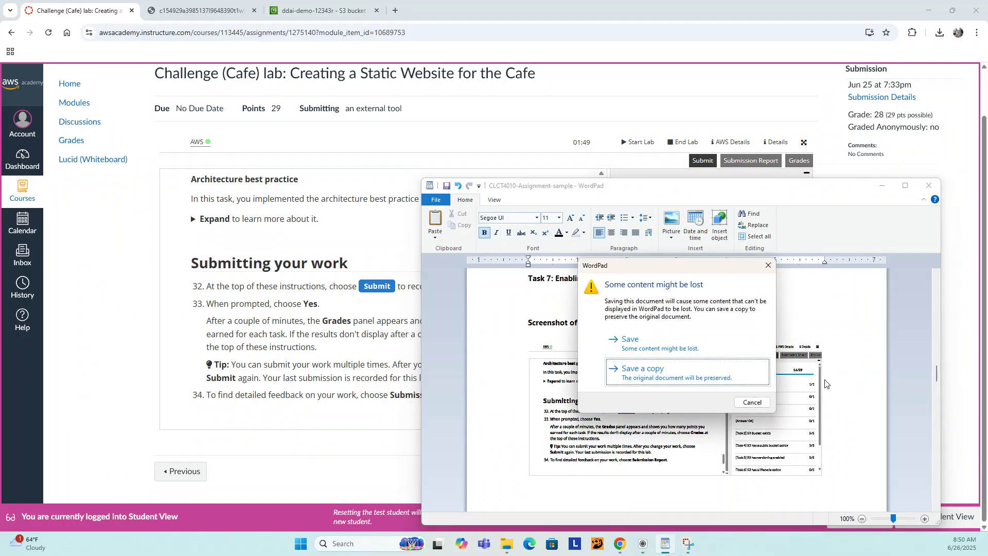
click(766, 267)
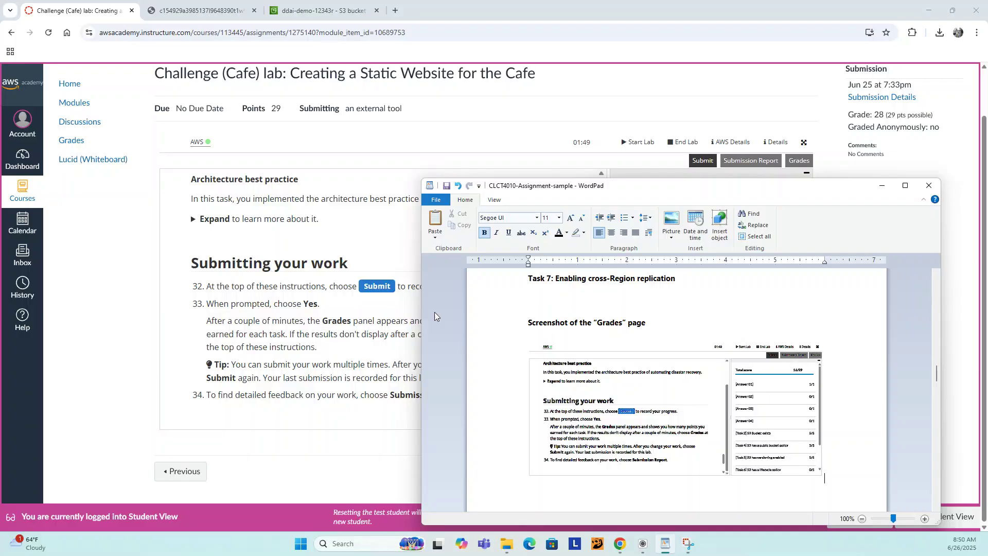
Return to the lab page in the browser and end the lab, confirming the permanent deletion of its resources
click(352, 315)
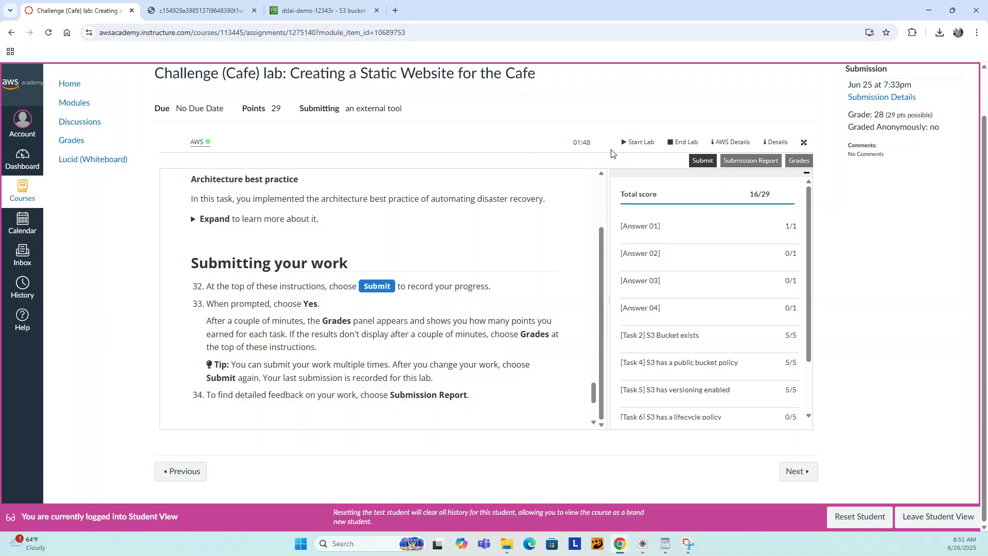
click(685, 143)
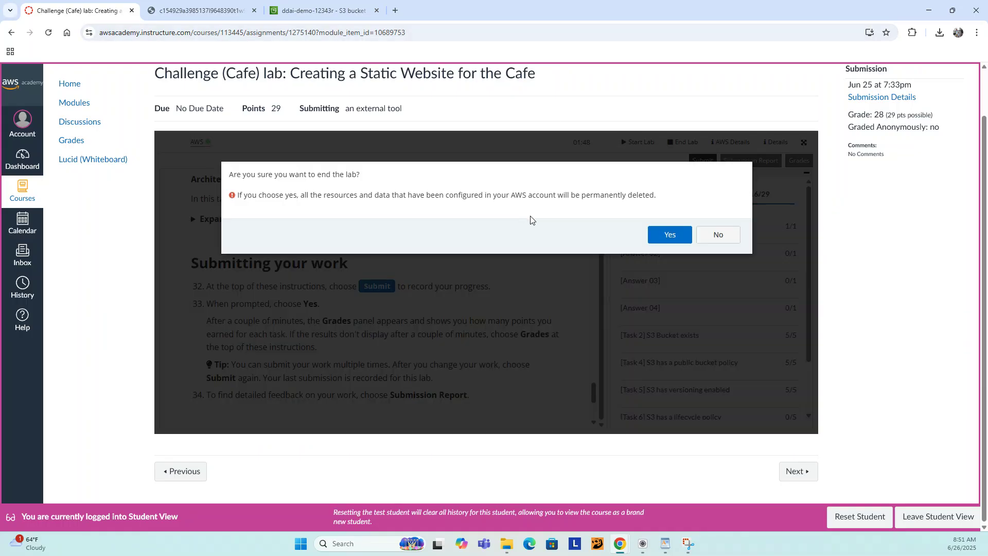
click(670, 236)
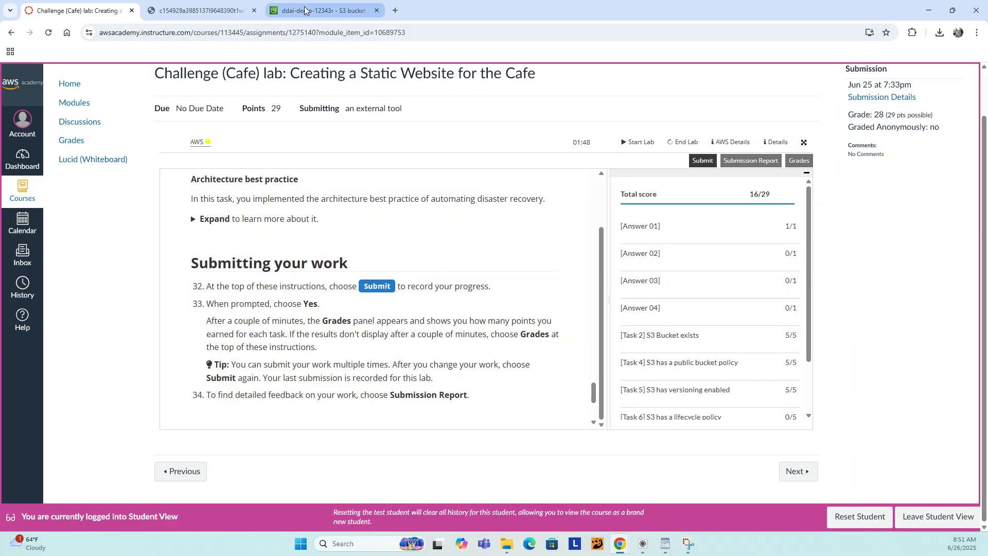
Sign out of the AWS console from the open ddai-demo-12343r bucket page
click(304, 11)
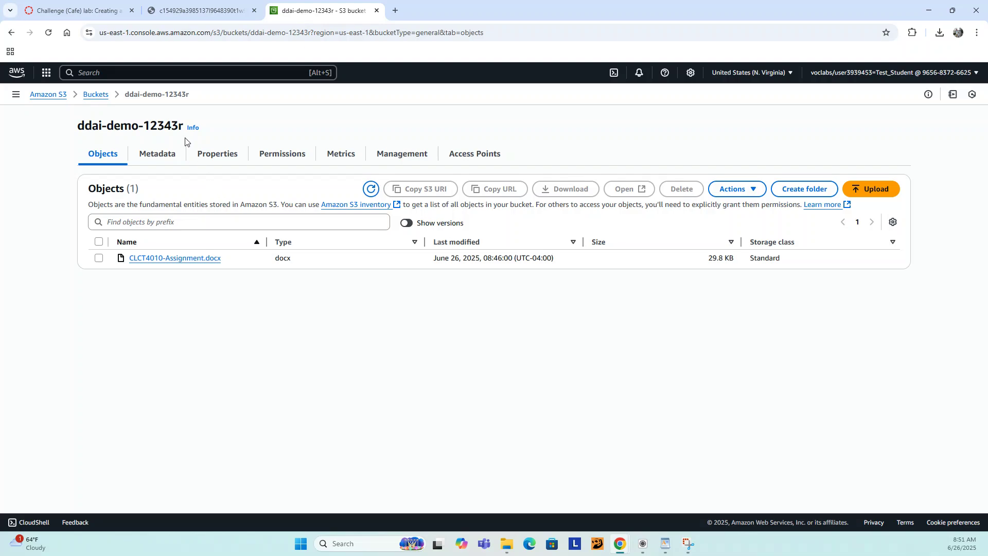
click(857, 76)
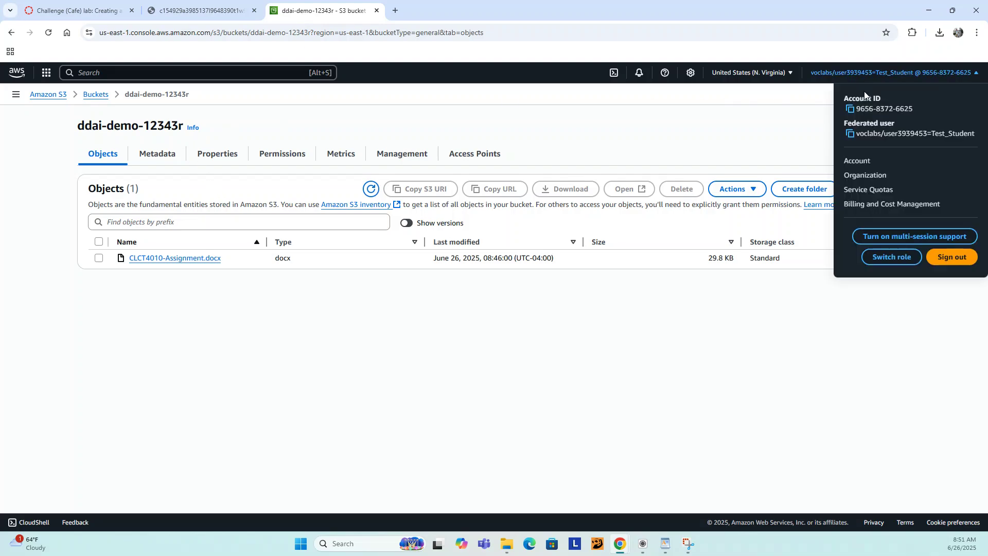
click(952, 257)
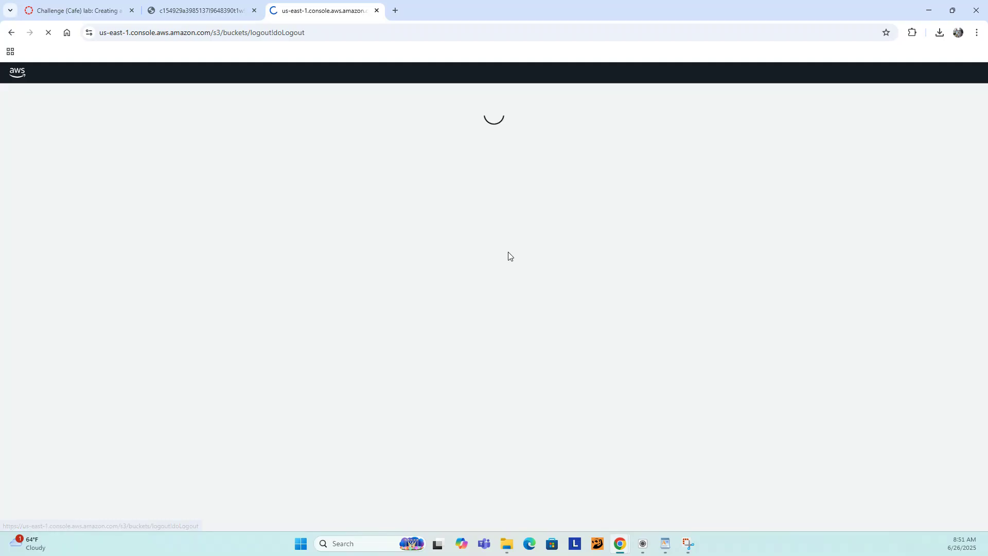